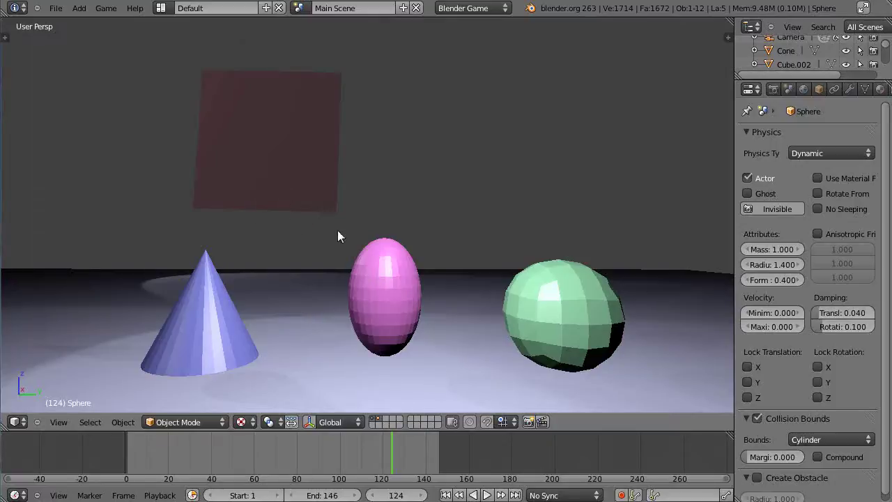
Step: Run the game to preview the soft body cloth with the dynamic objects and stop it
key("p")
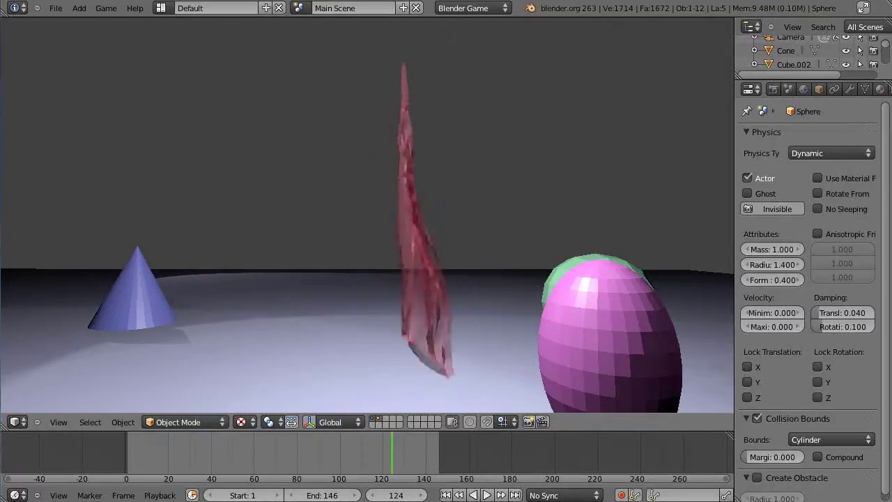
key("Escape")
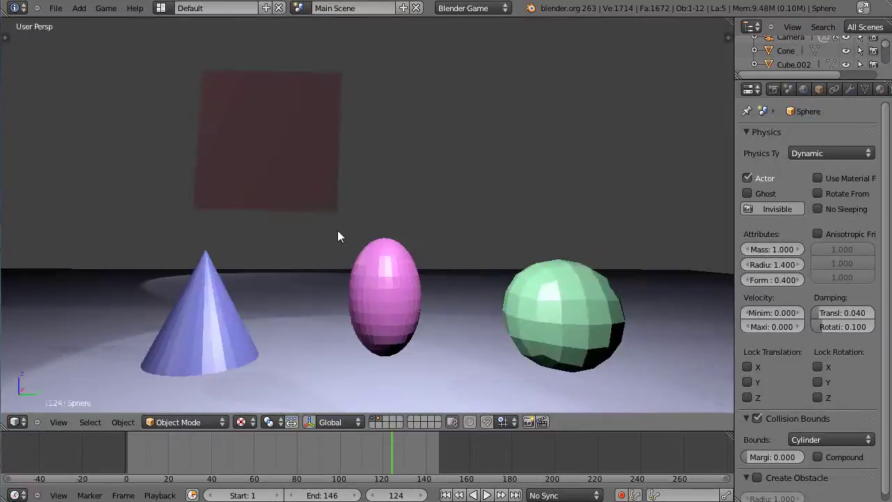
Step: Select the red cloth plane, turn off Only Render in the 3D view's display settings and enable the transform manipulator
right_click(294, 118)
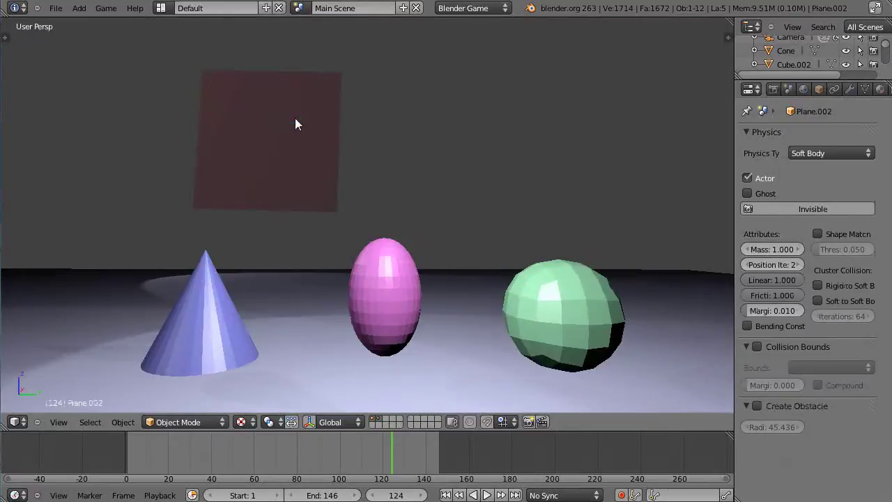
key("n")
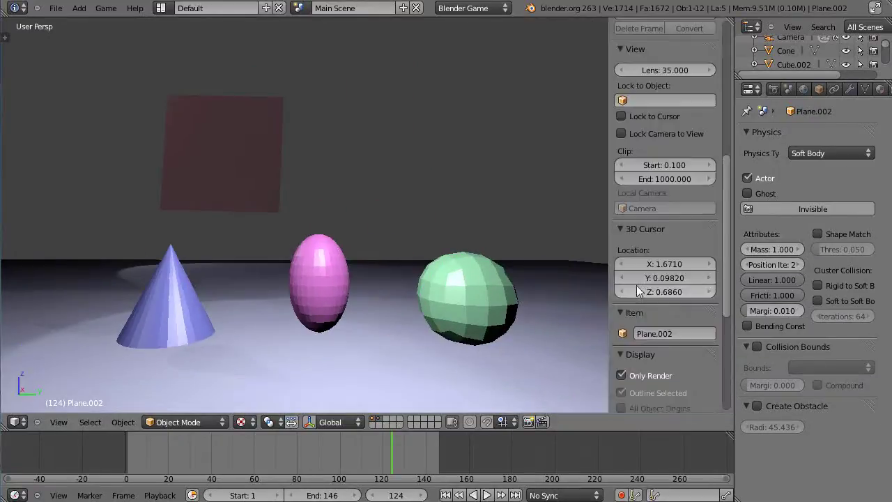
left_click(620, 375)
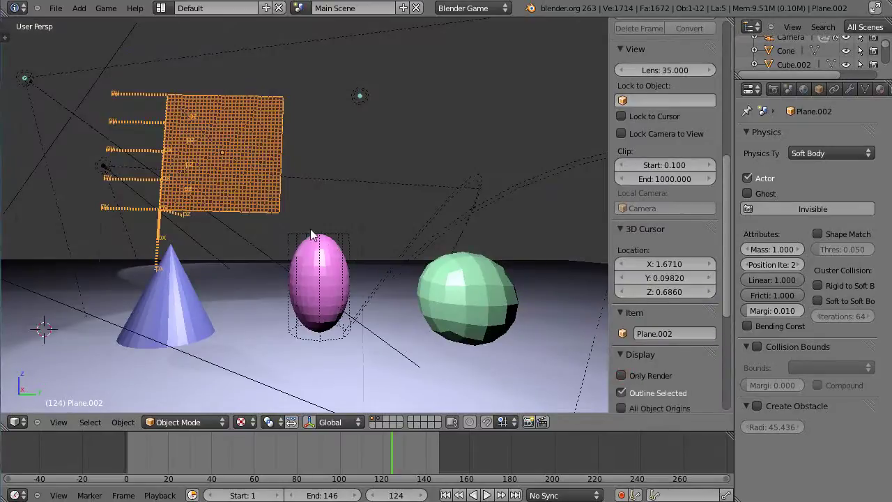
left_click(309, 421)
scroll(293, 216, "up", 4)
scroll(230, 209, "down", 4)
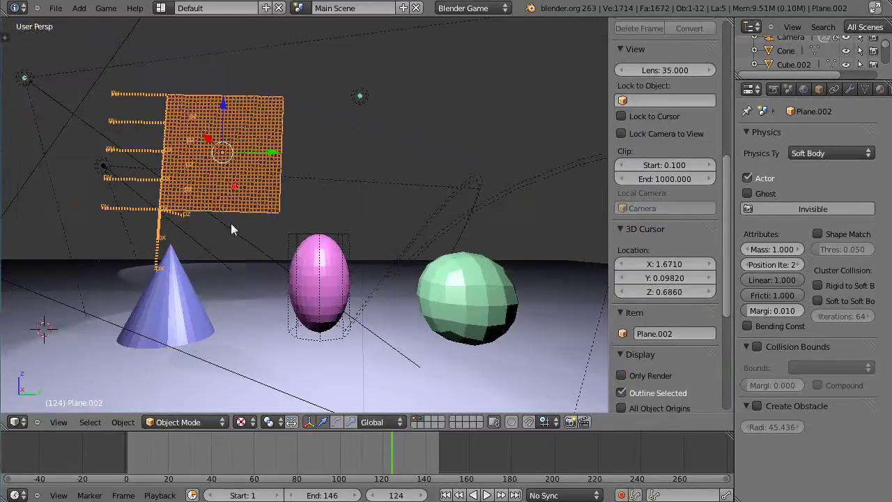
middle_click_drag(218, 198, 293, 221, "shift")
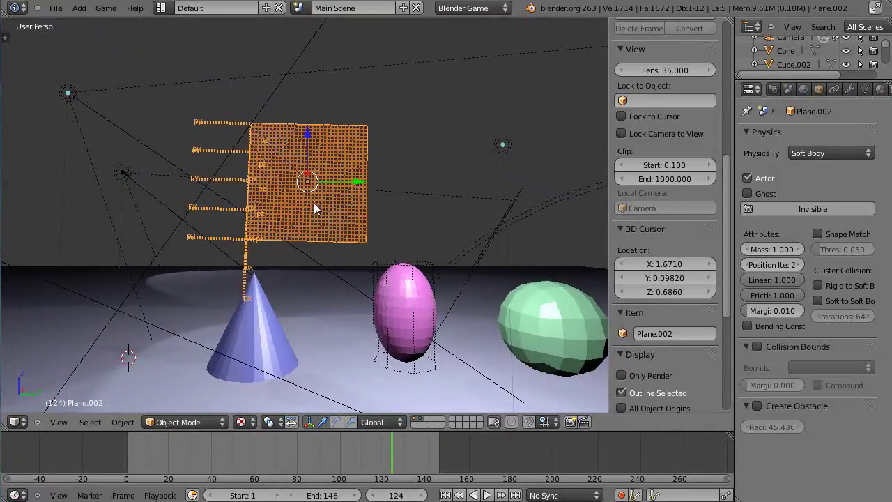
Step: Hide the 3D view's sidebar, widen the properties editor and show the cloth plane's object constraints
scroll(314, 203, "up", 4)
key("Tab")
key("Tab")
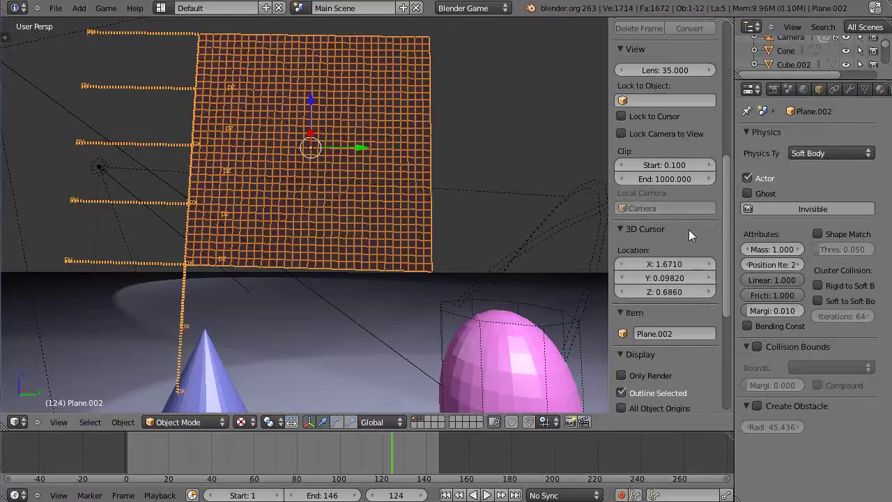
key("n")
left_click_drag(732, 245, 704, 256)
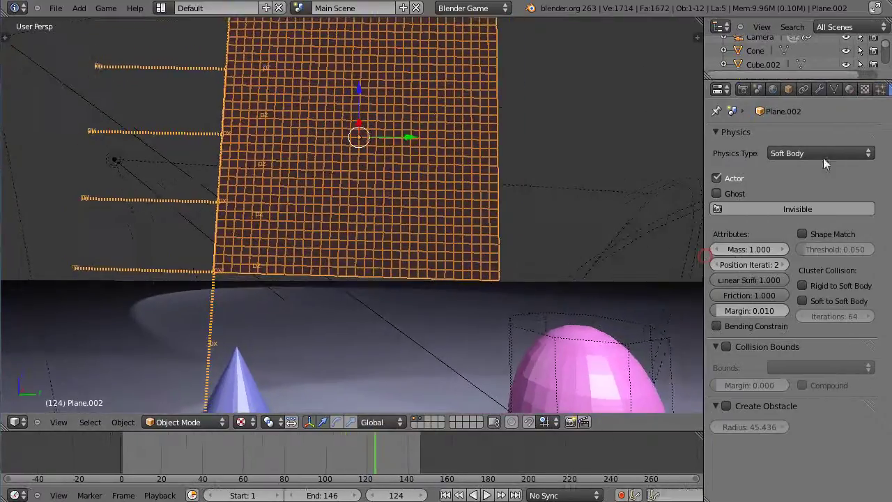
left_click(804, 90)
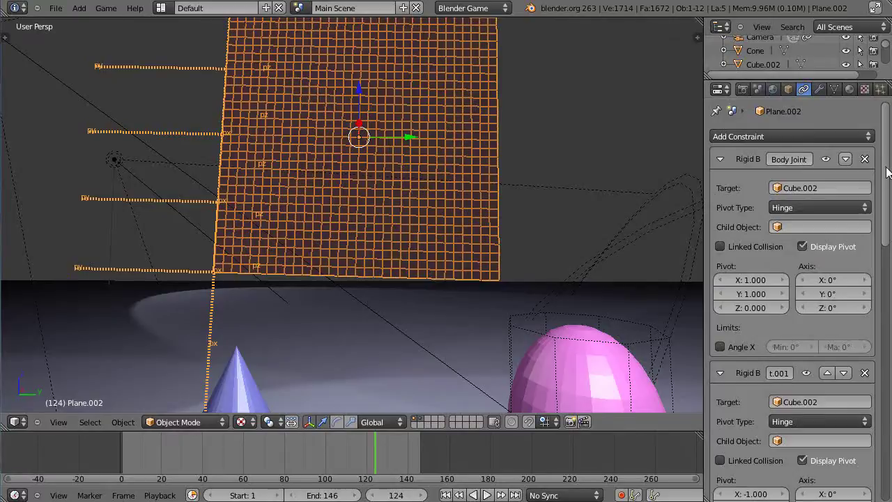
mouse_move(887, 171)
left_mouse_down()
mouse_move(887, 389)
mouse_move(887, 171)
left_mouse_up()
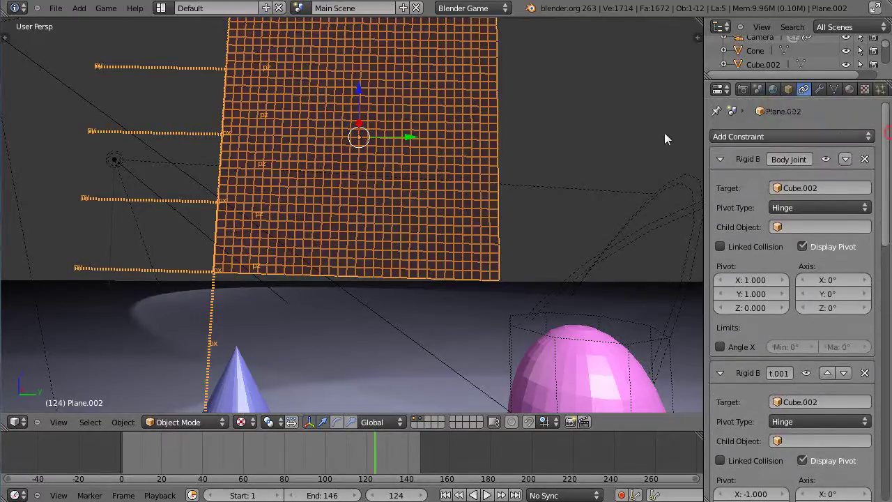
Step: Examine how the rigid body joint pivots are placed on the cloth plane, using the first joint's pivot display
scroll(256, 186, "down", 3)
scroll(320, 187, "up", 3)
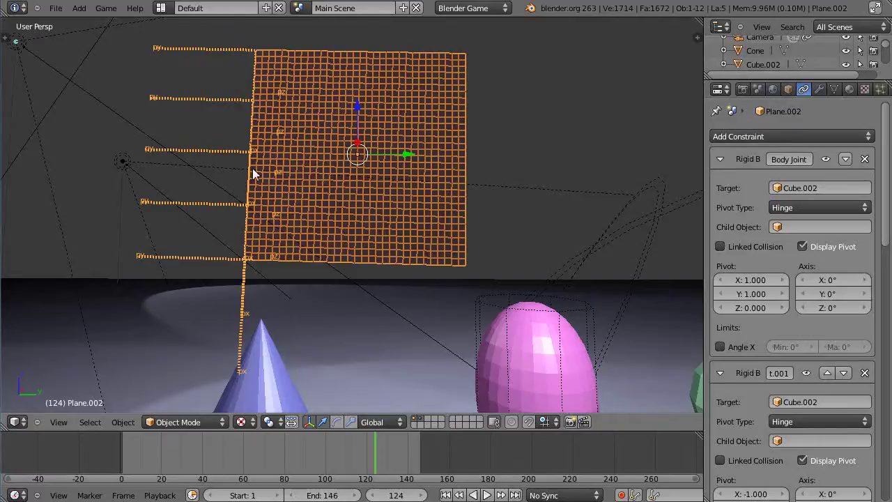
scroll(327, 190, "down", 2)
scroll(328, 190, "up", 3)
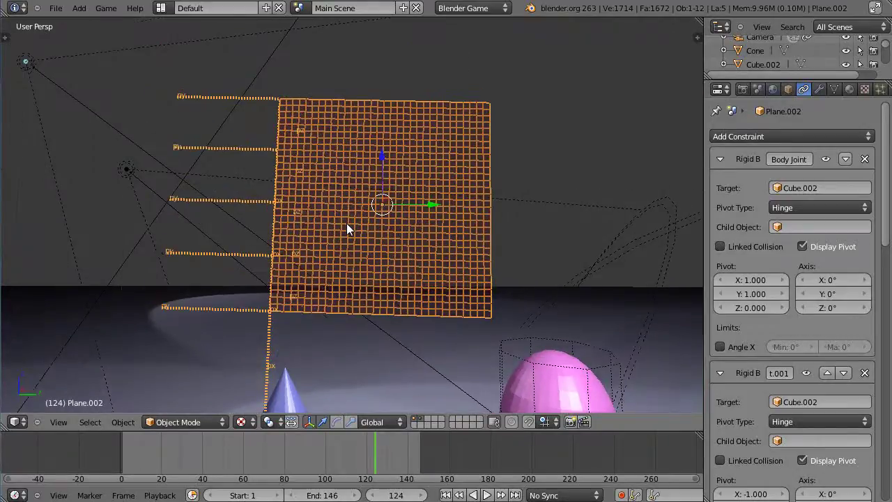
scroll(347, 223, "up", 3)
scroll(359, 217, "down", 1)
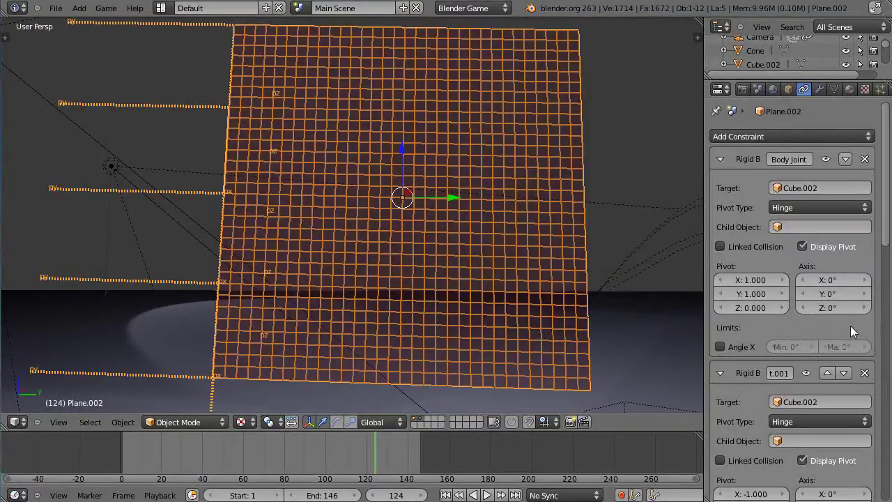
left_click(802, 246)
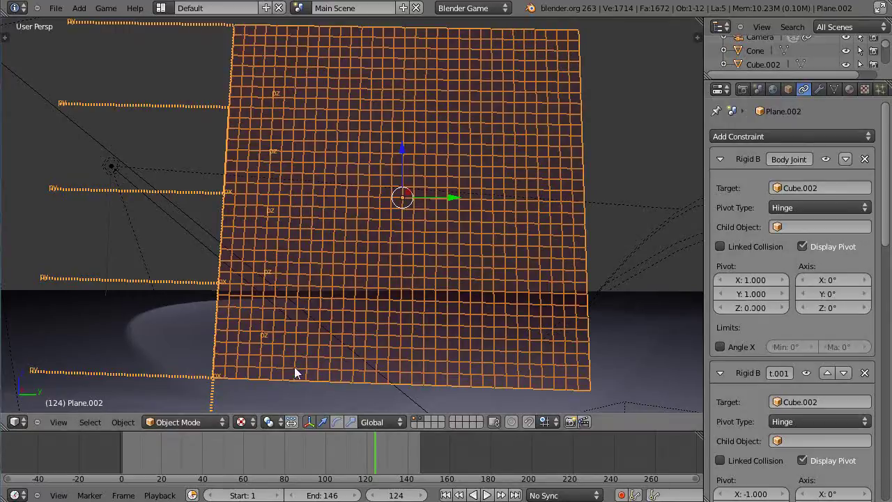
middle_click_drag(367, 296, 362, 334)
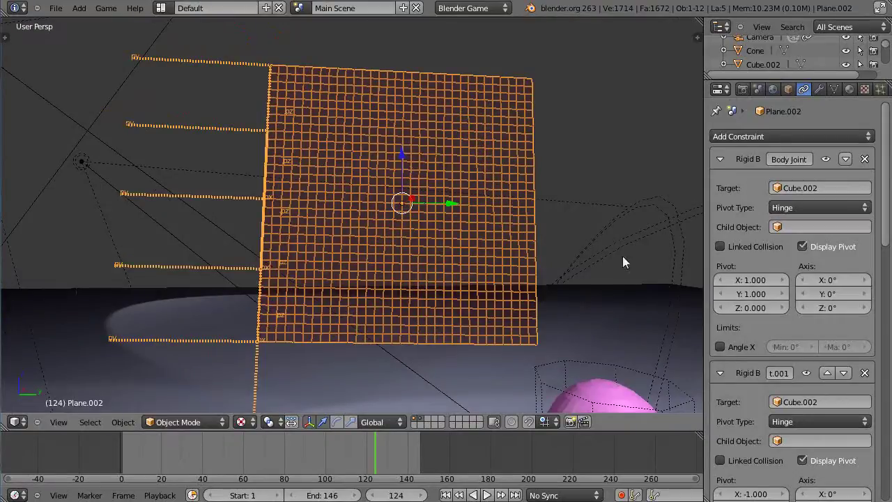
Step: Set the first rigid body joint's pivot X and Y to 0
left_click(746, 279)
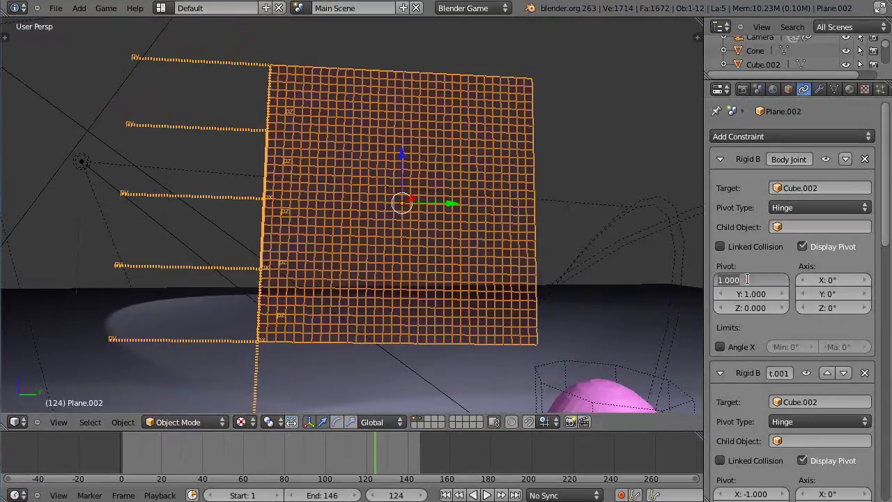
left_click(748, 292)
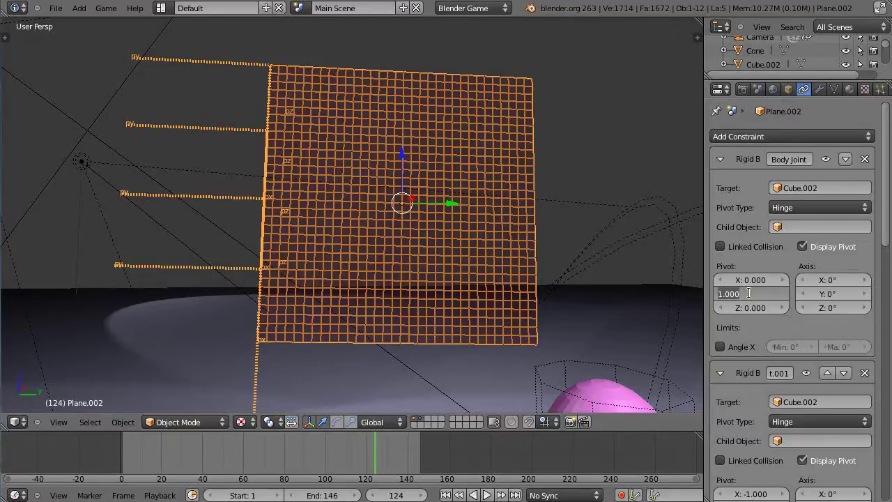
type("0")
key("Return")
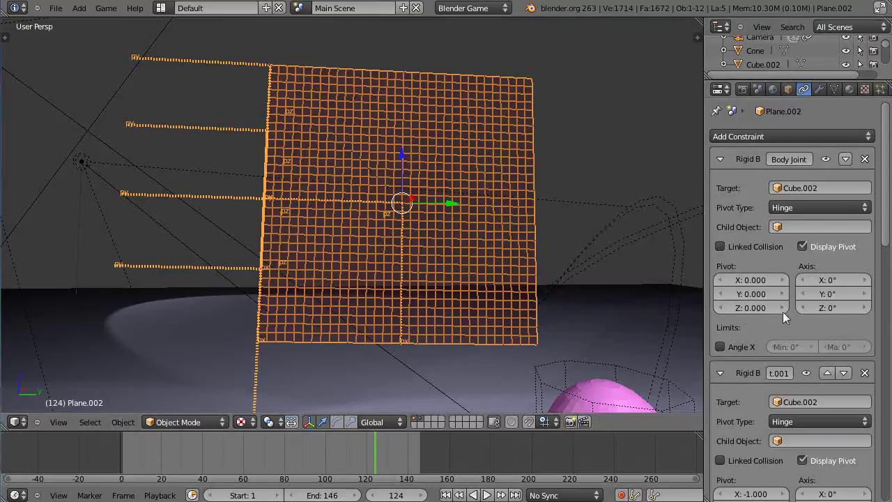
Step: Set the first rigid body joint's pivot X and Y to 1
left_click(758, 280)
type("1")
key("Return")
left_click(757, 296)
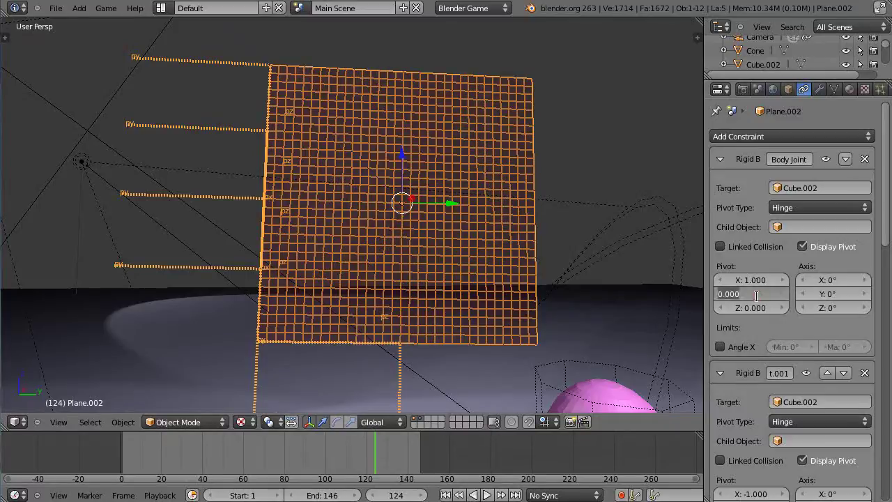
type("1")
key("Return")
middle_click_drag(538, 301, 389, 139)
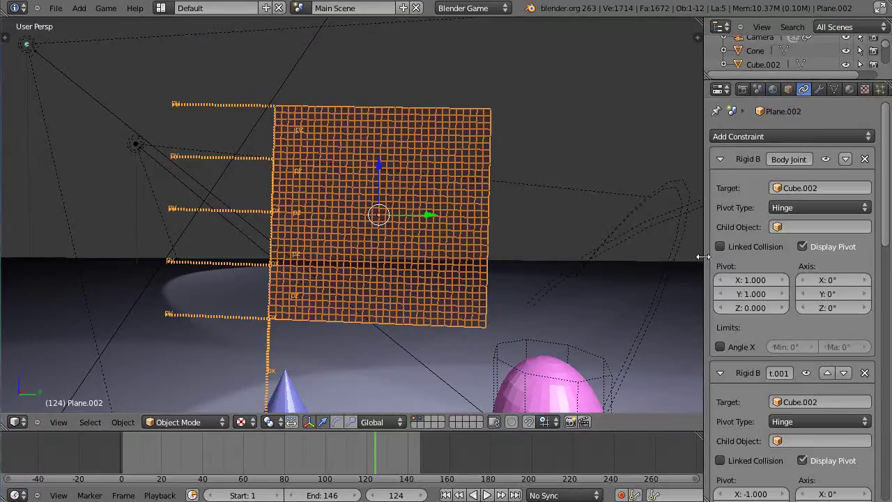
Step: Widen the properties editor and review the physics settings of the cloth plane, cone, pink ellipsoid and green rounded object
left_click_drag(705, 259, 654, 259)
key("Home")
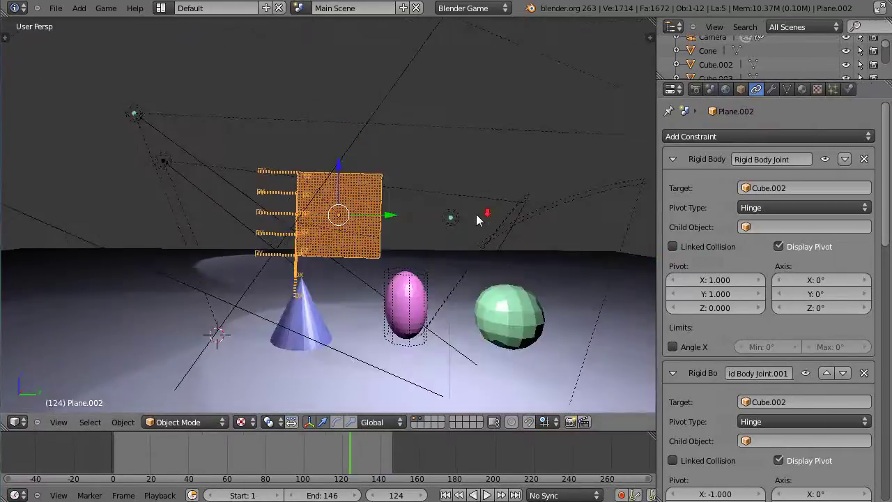
left_click(850, 91)
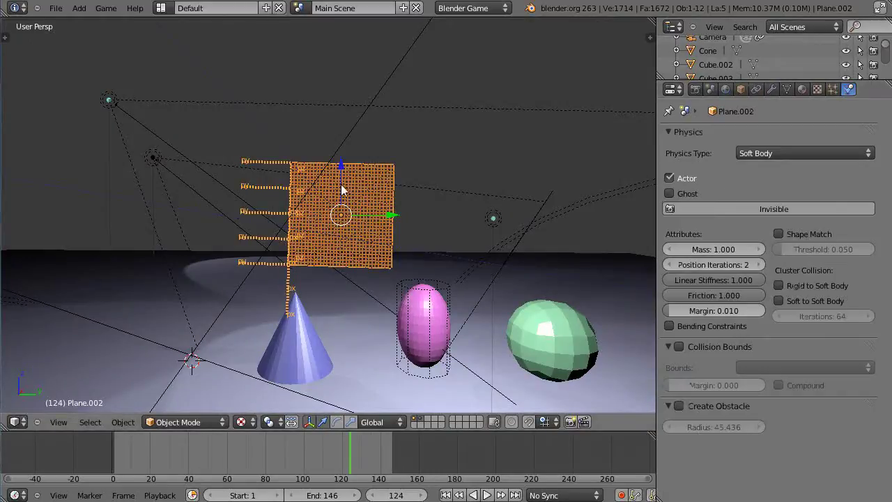
right_click(288, 362)
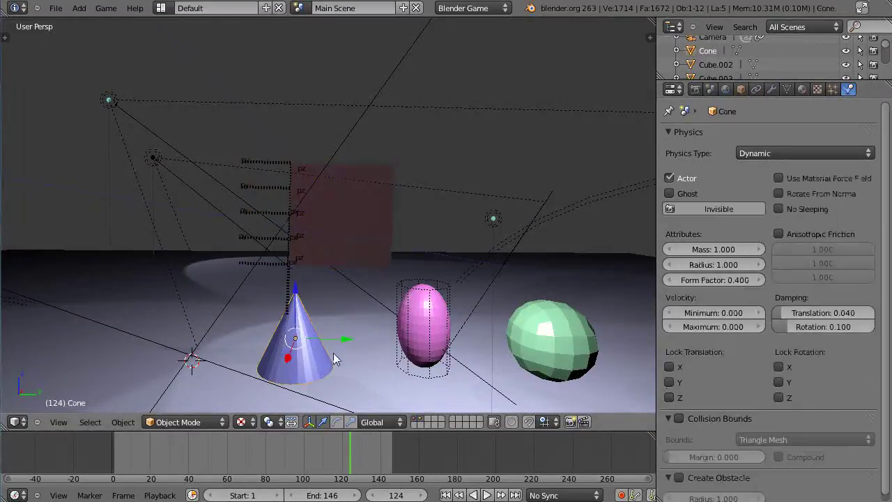
right_click(410, 341)
right_click(529, 346)
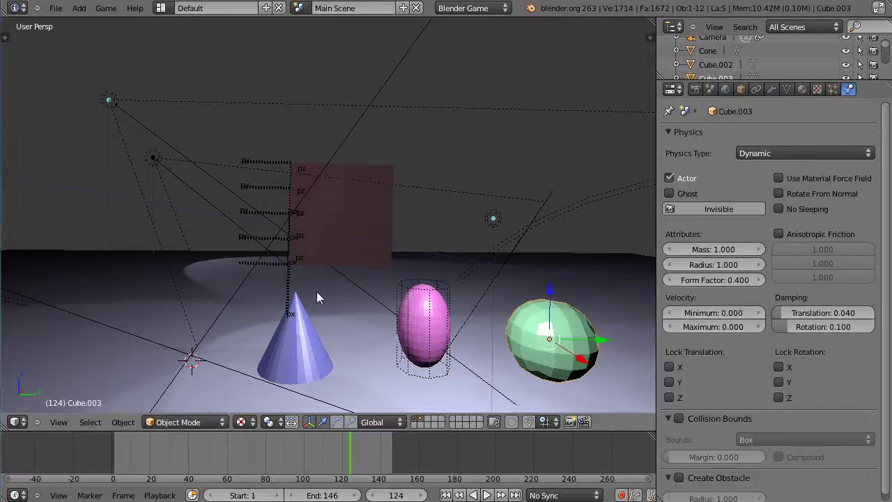
Step: Select the red cloth plane again and run the game to watch the soft body simulation
right_click(342, 222)
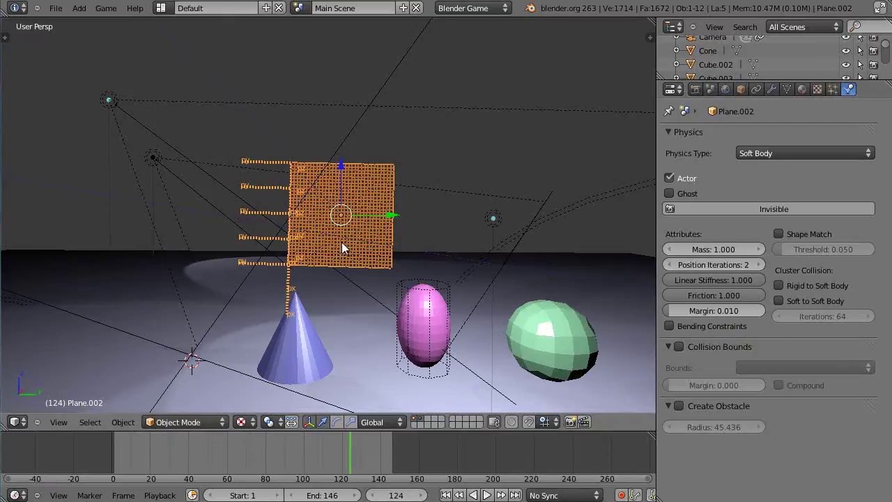
key("p")
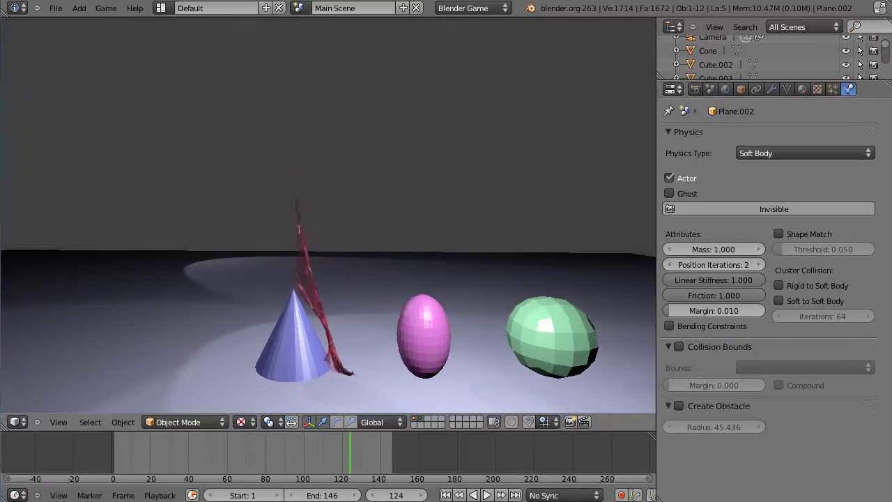